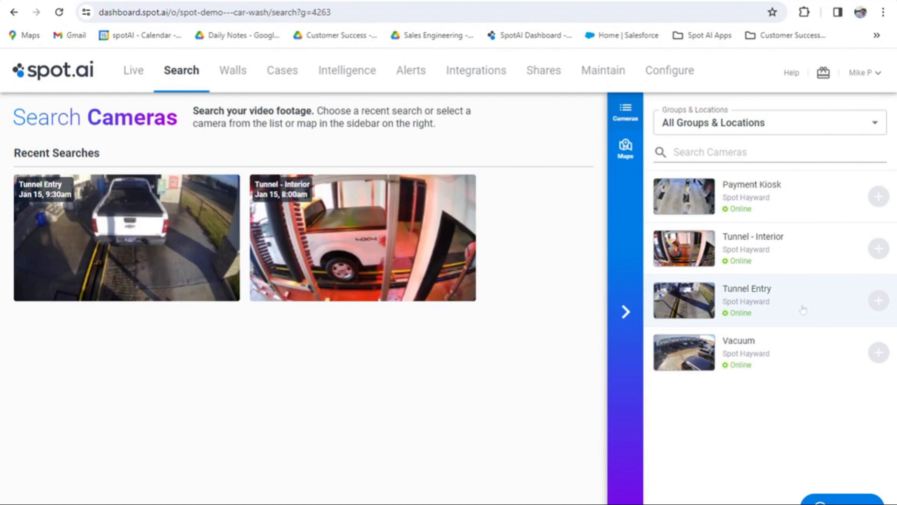
Open the Tunnel Entry camera's recorded footage and check the date and start-time options of its search range
{"action": "left_click", "coordinate": [803, 310]}
{"action": "scroll", "coordinate": [599, 290], "scroll_direction": "down", "scroll_amount": 5}
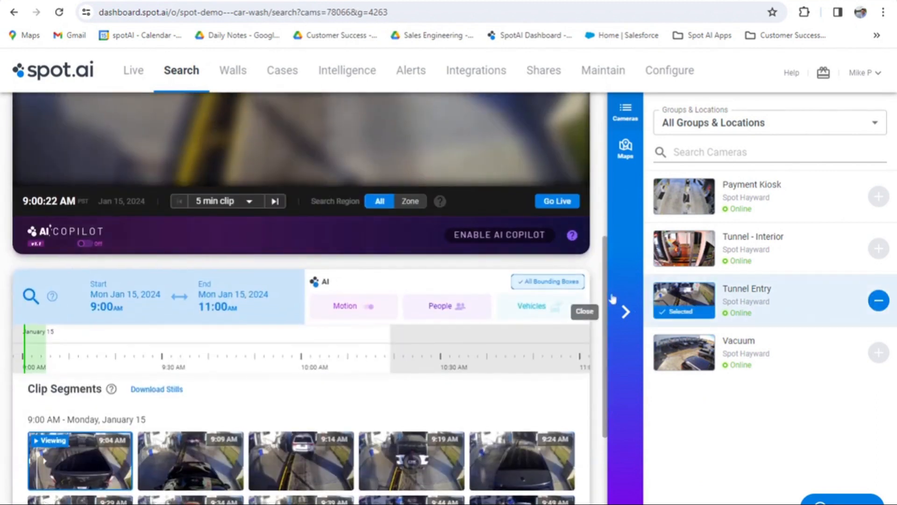
{"action": "left_click", "coordinate": [171, 315]}
{"action": "scroll", "coordinate": [216, 406], "scroll_direction": "down", "scroll_amount": 3}
{"action": "left_click", "coordinate": [195, 462]}
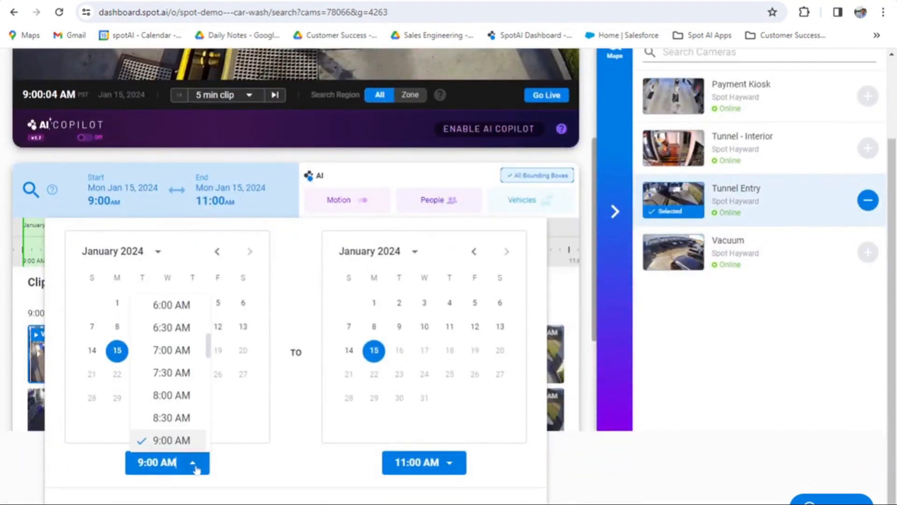
{"action": "left_click", "coordinate": [196, 468]}
{"action": "left_click", "coordinate": [587, 331]}
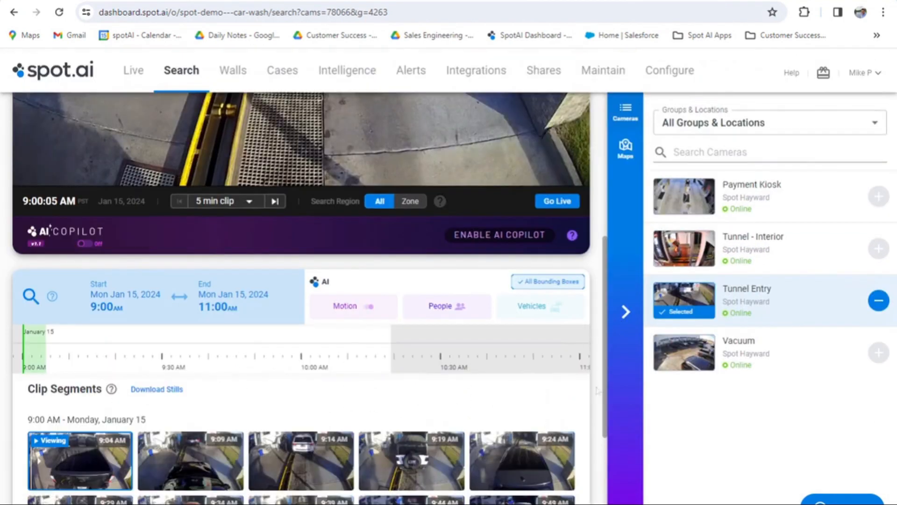
Look through the Tunnel Entry clip segments for January 15, previewing one of the segments from the 9:00 AM hour
{"action": "scroll", "coordinate": [598, 393], "scroll_direction": "down", "scroll_amount": 4}
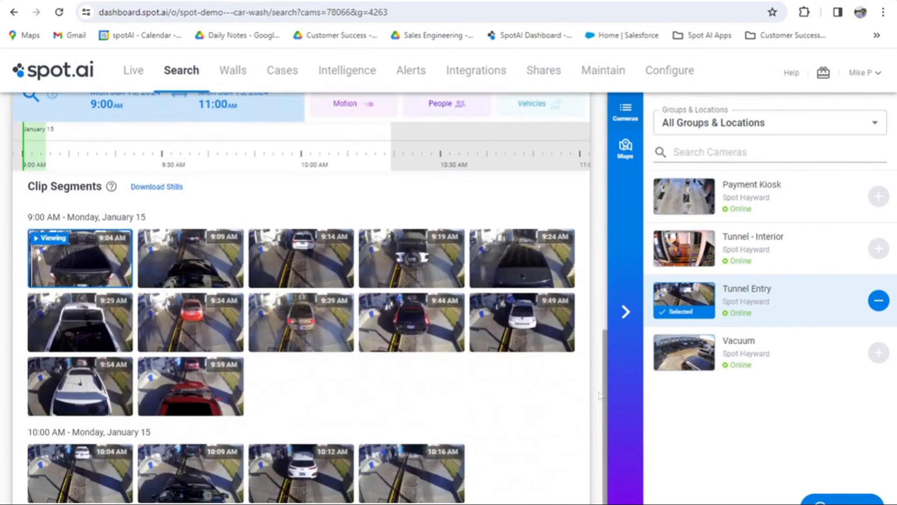
{"action": "scroll", "coordinate": [600, 395], "scroll_direction": "up", "scroll_amount": 1}
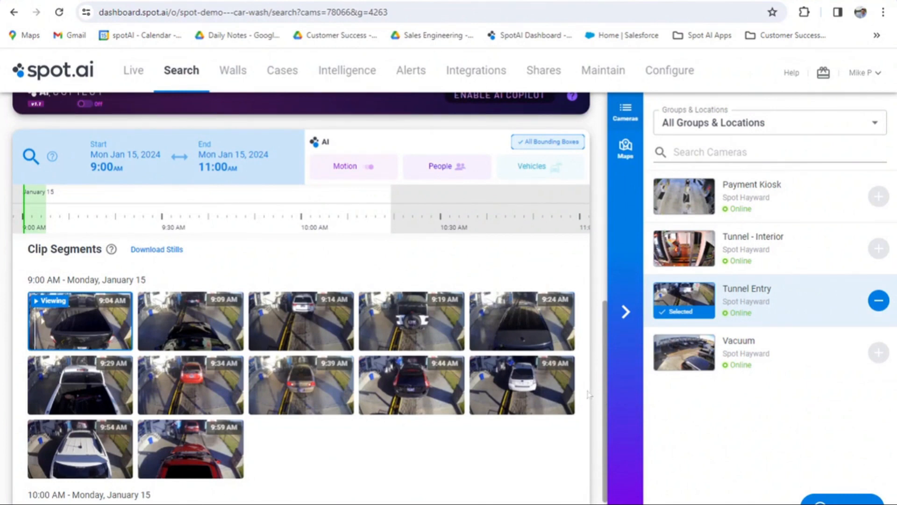
{"action": "mouse_move", "coordinate": [516, 392]}
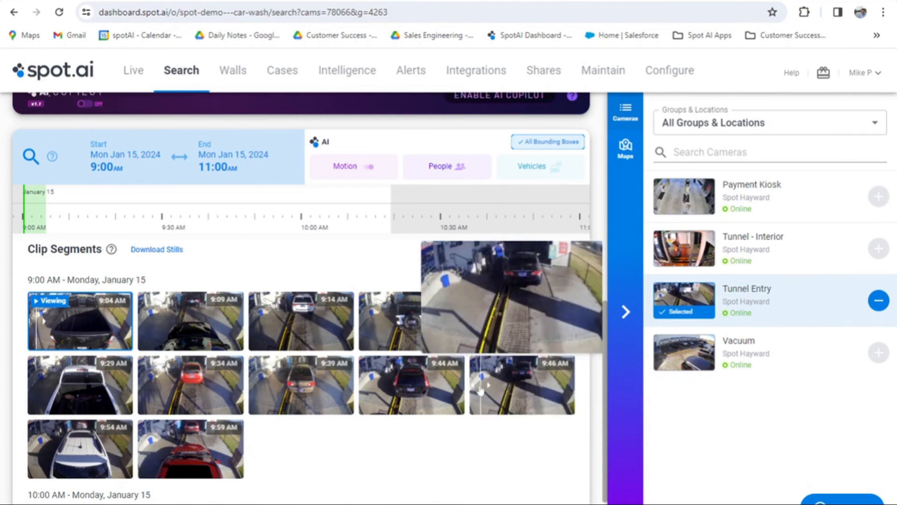
Examine the AI vehicle search filters for color, type and make, leaving the vehicle search switched off
{"action": "left_click", "coordinate": [533, 167]}
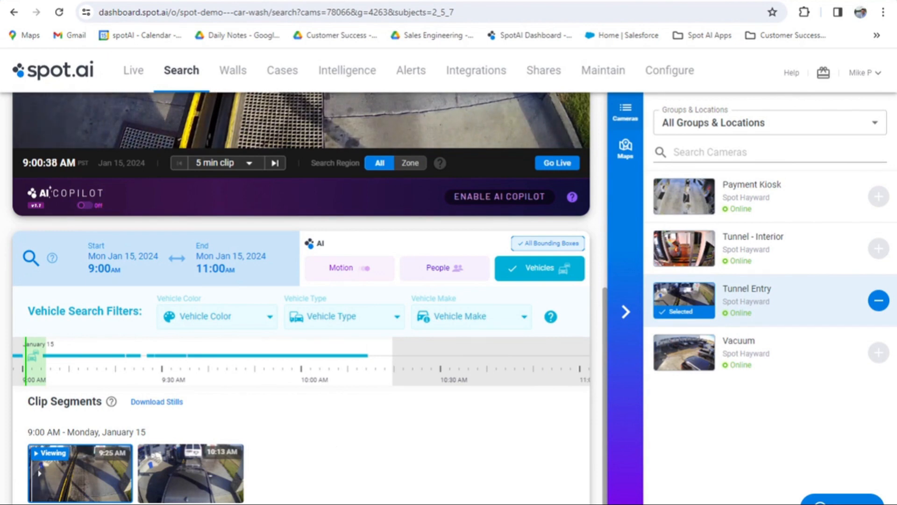
{"action": "left_click", "coordinate": [259, 318]}
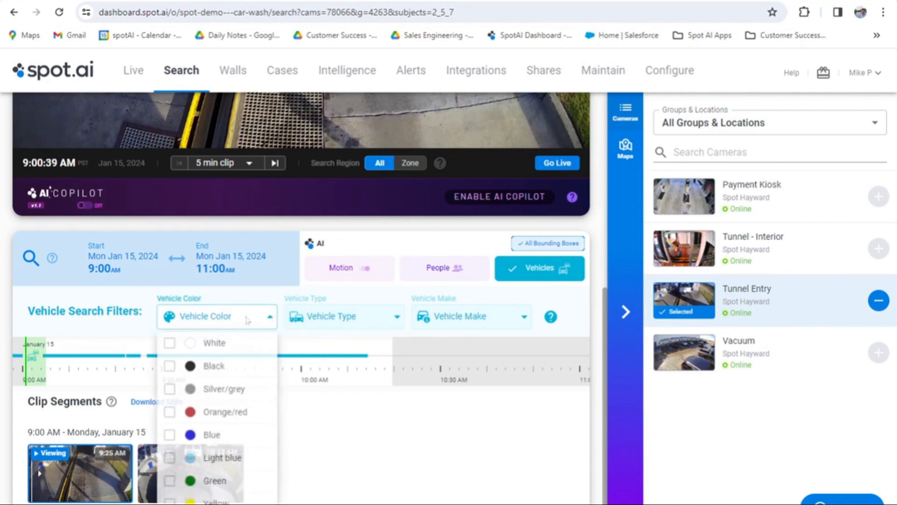
{"action": "left_click", "coordinate": [345, 322]}
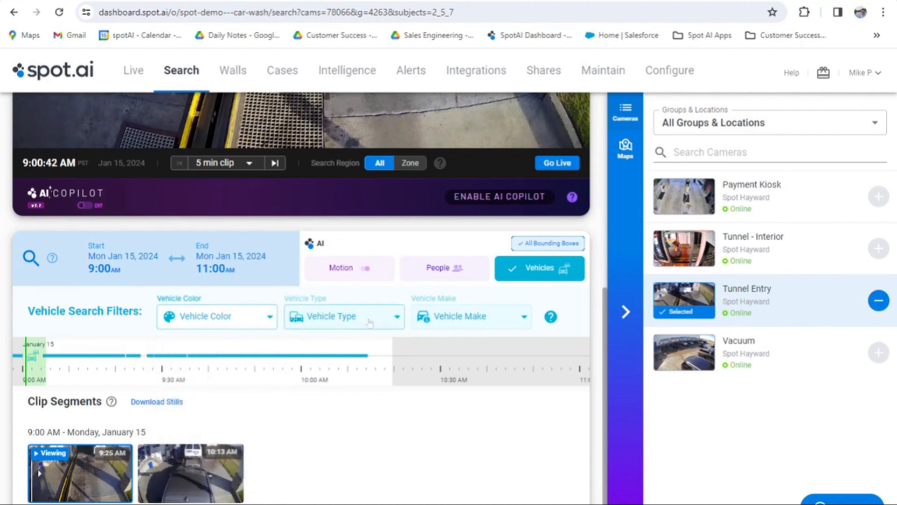
{"action": "left_click", "coordinate": [372, 321]}
{"action": "left_click", "coordinate": [488, 320]}
{"action": "left_click", "coordinate": [490, 320]}
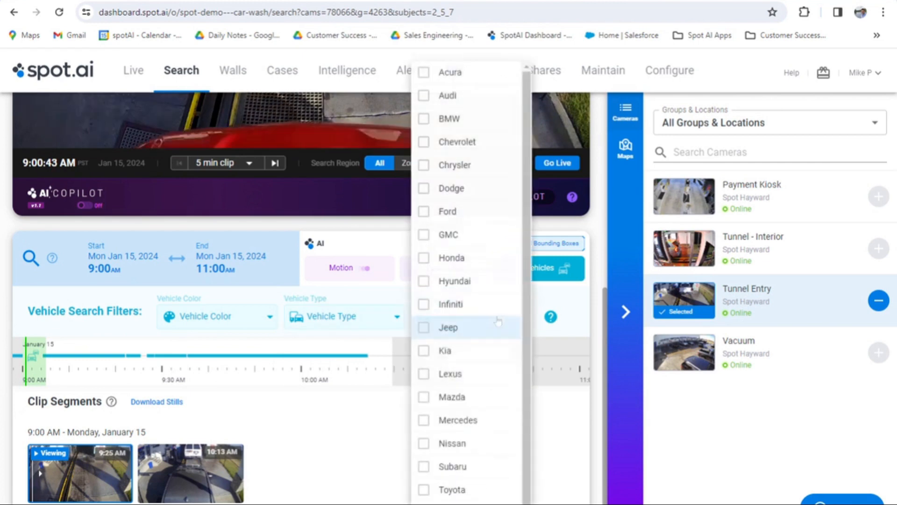
{"action": "left_click", "coordinate": [568, 268]}
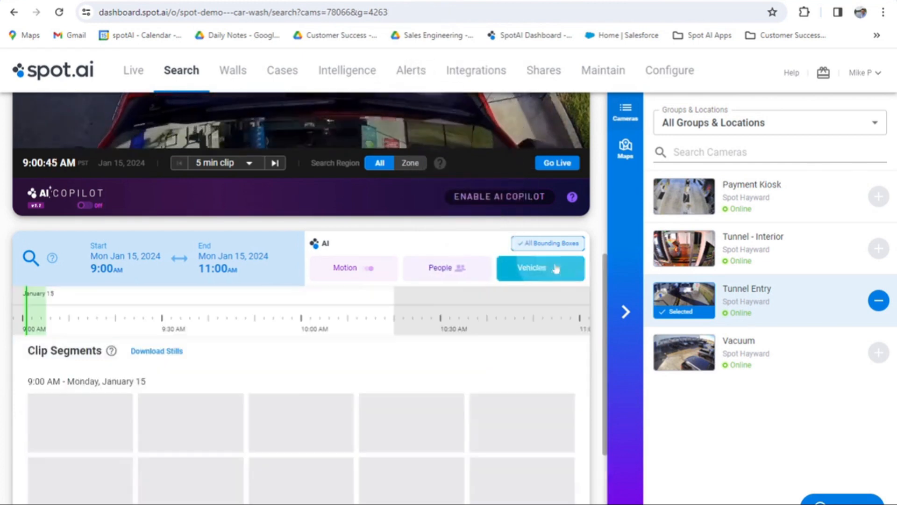
{"action": "left_click", "coordinate": [568, 268]}
Find the red pickup in the 9:00 AM clip segments and play the Tunnel Entry clip from about 9:31 AM
{"action": "scroll", "coordinate": [597, 379], "scroll_direction": "down", "scroll_amount": 3}
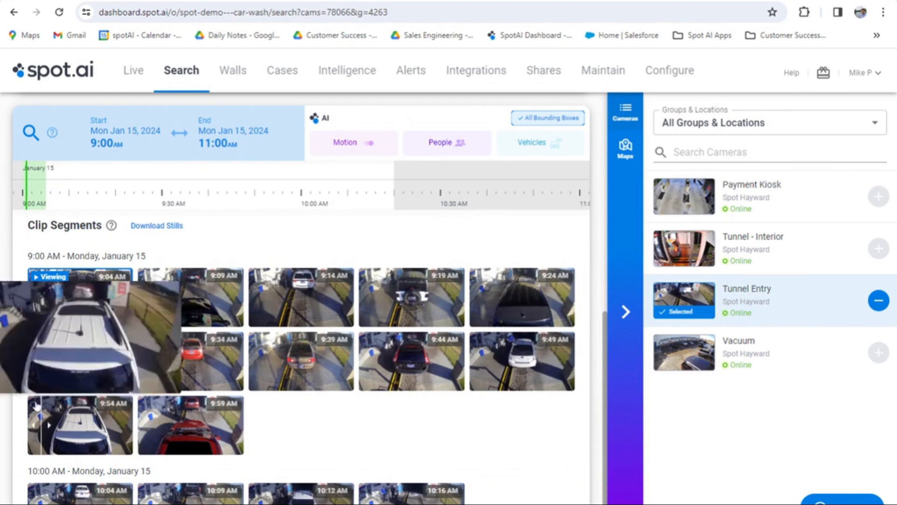
{"action": "mouse_move", "coordinate": [80, 365]}
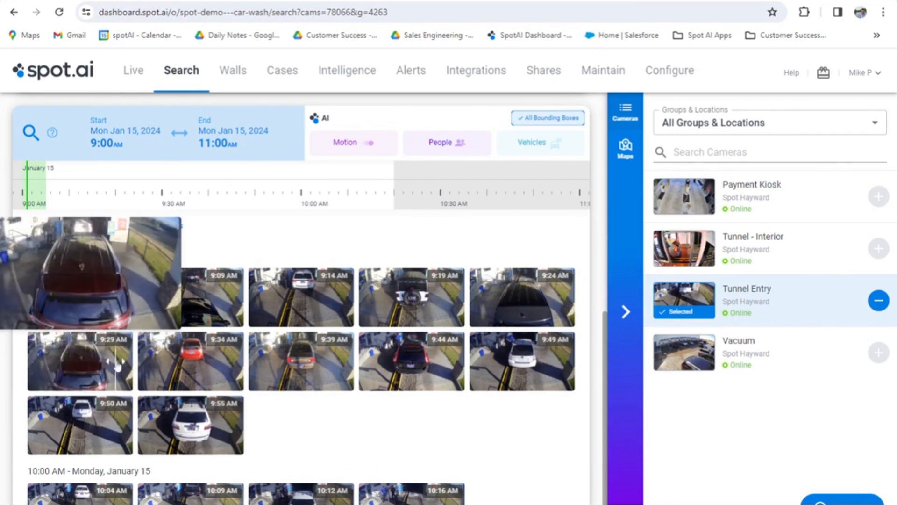
{"action": "mouse_move", "coordinate": [150, 357]}
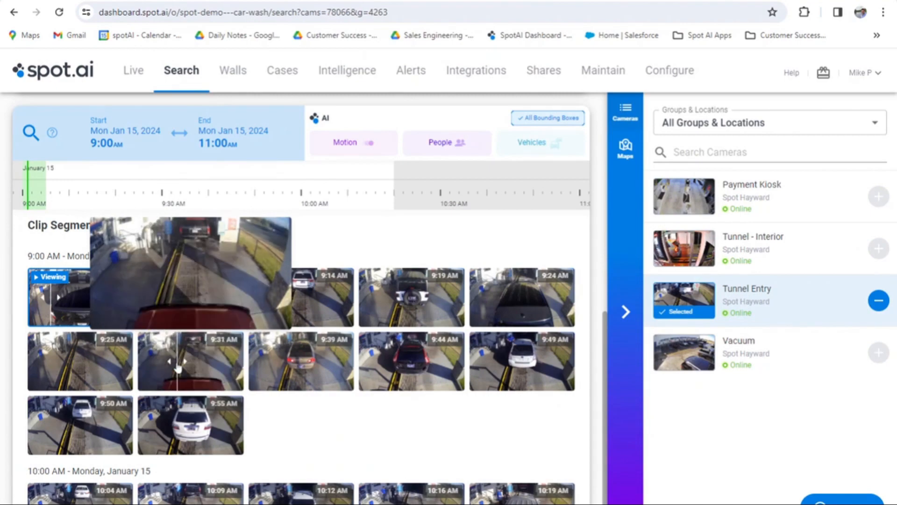
{"action": "left_click", "coordinate": [175, 369]}
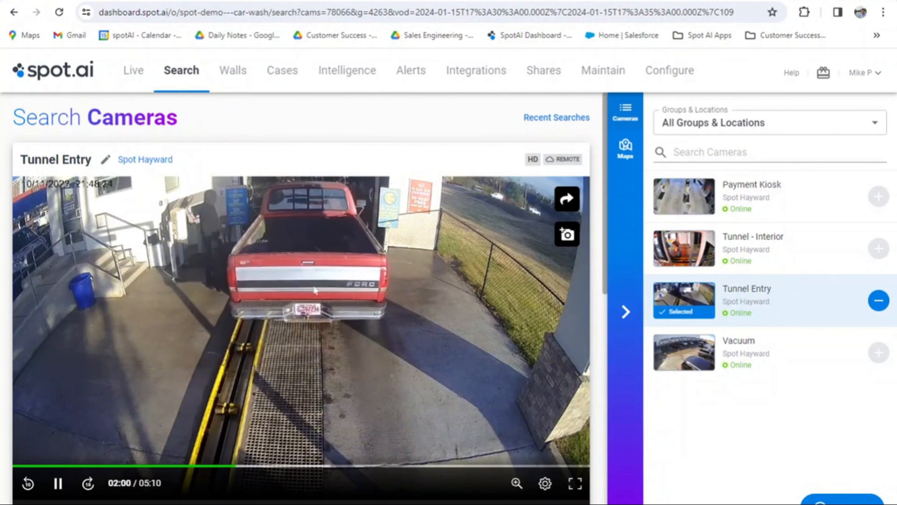
Start saving the red pickup clip to a new case titled "Damage Claim: Red Pickup"
{"action": "left_click", "coordinate": [565, 202]}
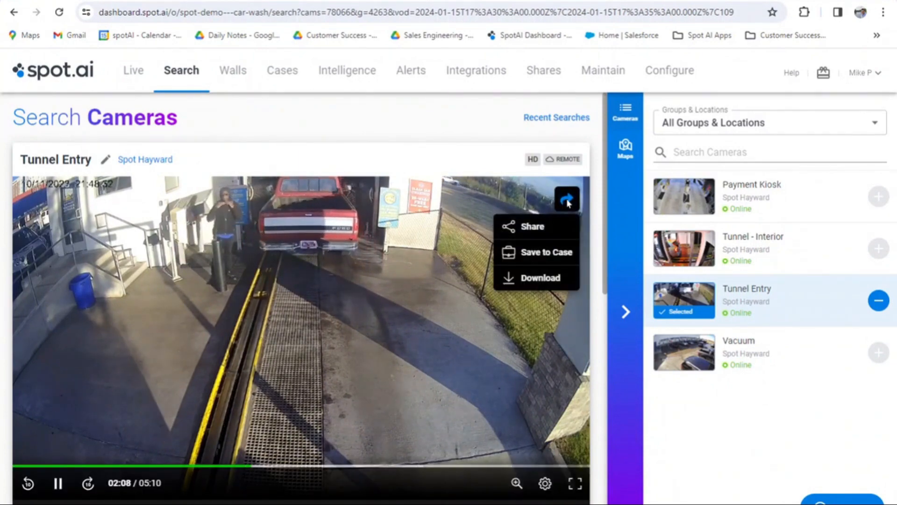
{"action": "left_click", "coordinate": [543, 252]}
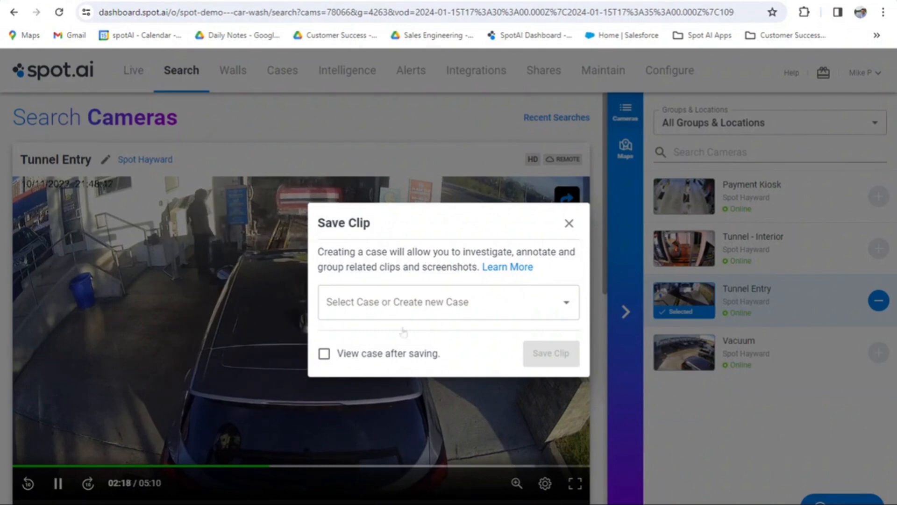
{"action": "left_click", "coordinate": [383, 301]}
{"action": "left_click", "coordinate": [369, 334]}
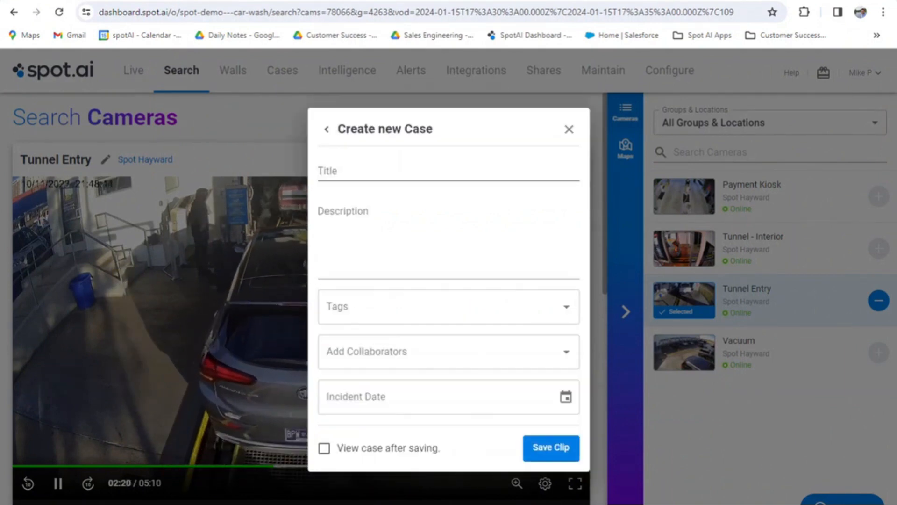
{"action": "left_click", "coordinate": [361, 184]}
{"action": "type", "text": "Damage Claim: Red Pickup"}
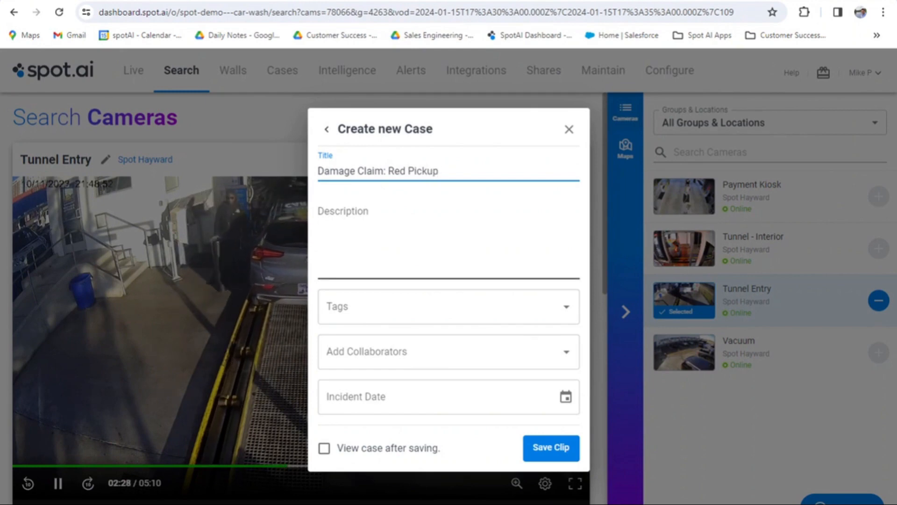
Describe the case as "Driver of the red pickup claims that their rear cab window was damaged" and save the clip, viewing the case after saving
{"action": "left_click", "coordinate": [374, 219]}
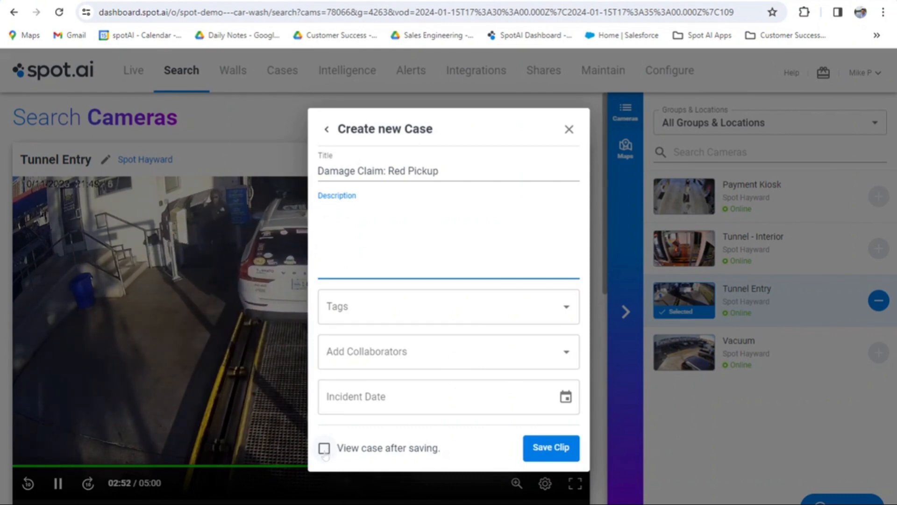
{"action": "left_click", "coordinate": [324, 450]}
{"action": "left_click", "coordinate": [545, 448]}
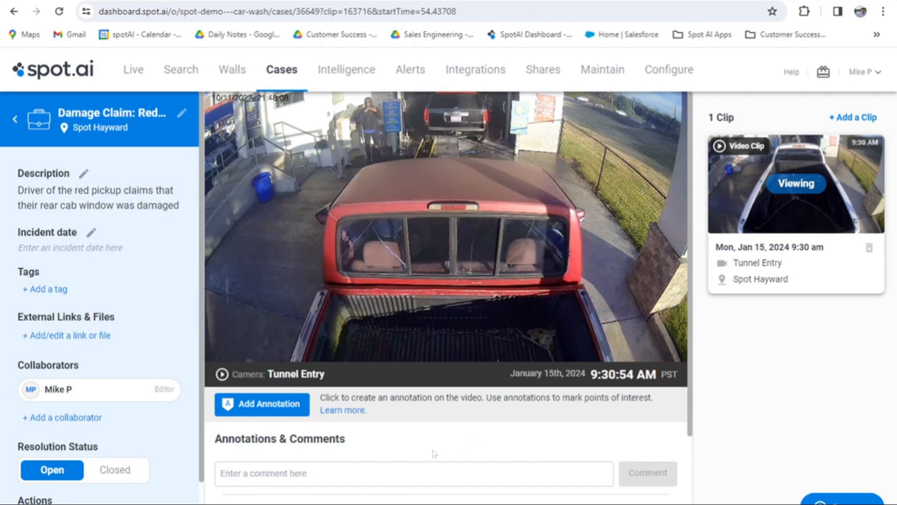
Annotate the pickup's rear cab window at 00:54 in the clip with "Scratch clearly visible prior to entering the wash"
{"action": "scroll", "coordinate": [444, 446], "scroll_direction": "down", "scroll_amount": 2}
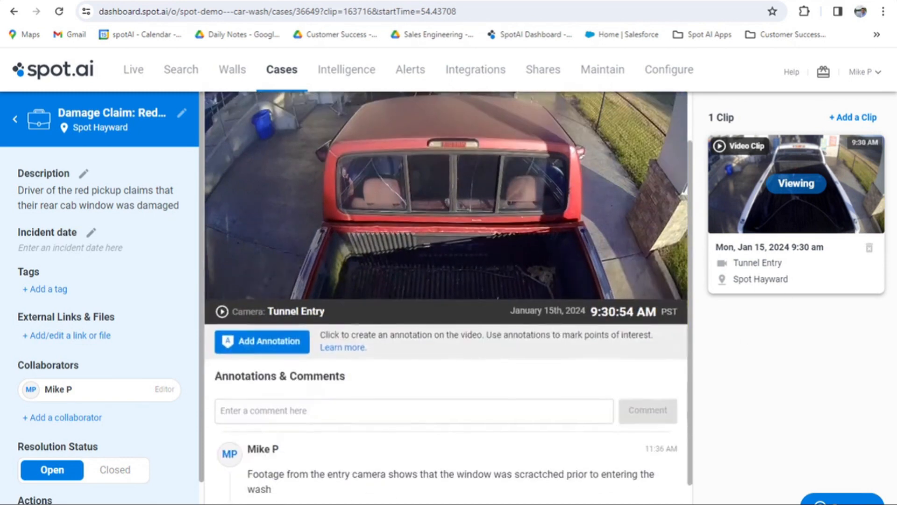
{"action": "scroll", "coordinate": [320, 402], "scroll_direction": "down", "scroll_amount": 1}
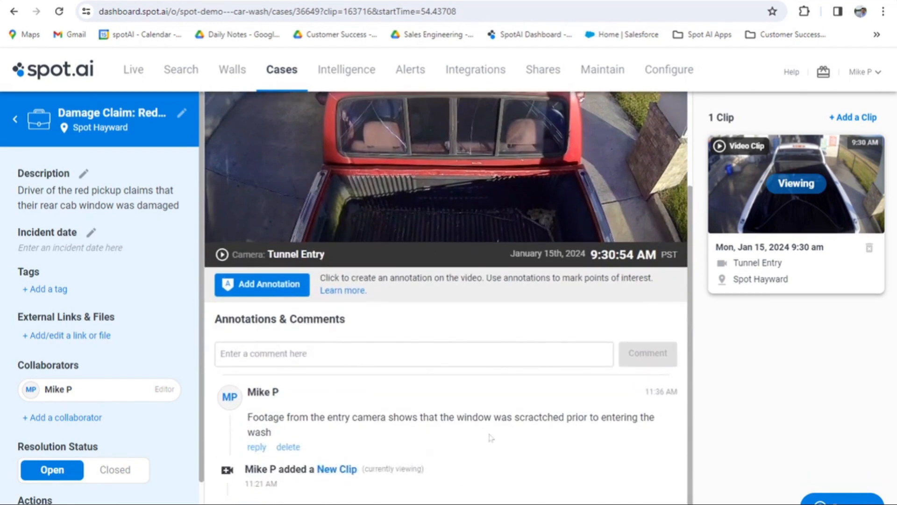
{"action": "scroll", "coordinate": [464, 429], "scroll_direction": "up", "scroll_amount": 2}
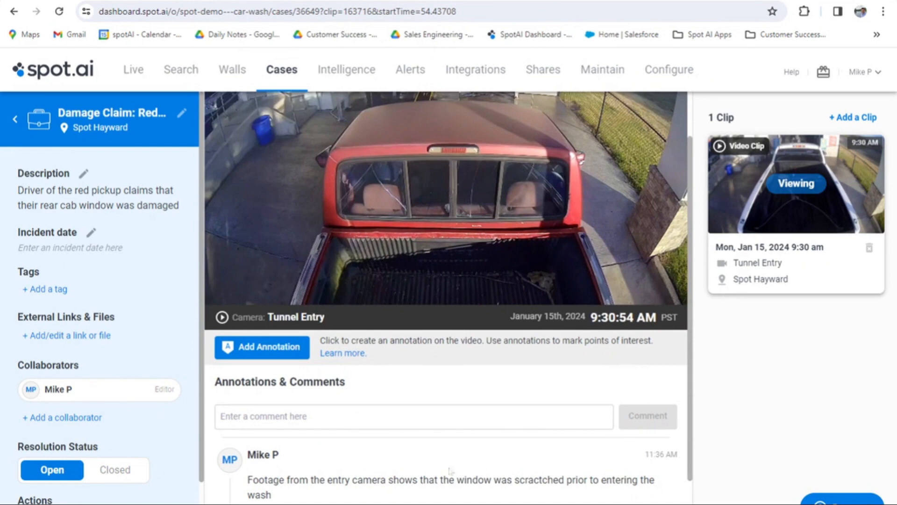
{"action": "scroll", "coordinate": [372, 402], "scroll_direction": "up", "scroll_amount": 1}
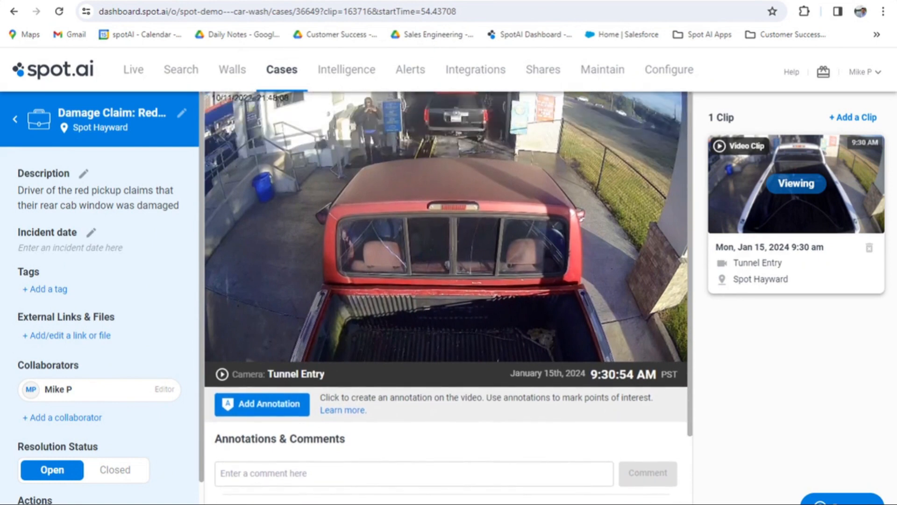
{"action": "left_click", "coordinate": [261, 408]}
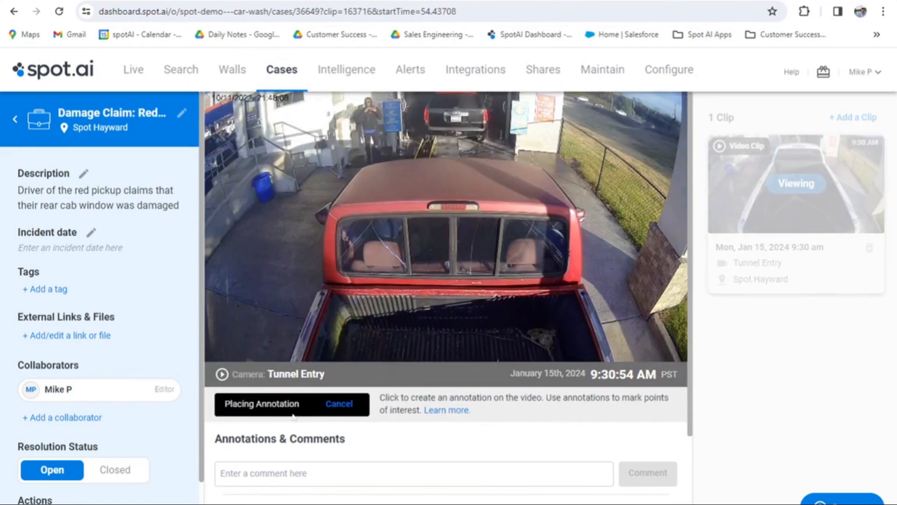
{"action": "left_click", "coordinate": [395, 235]}
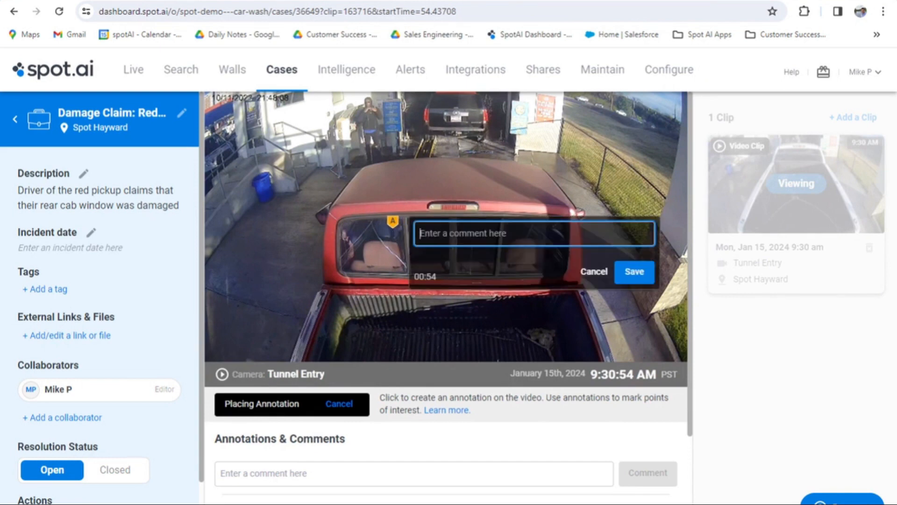
{"action": "type", "text": "Sc"}
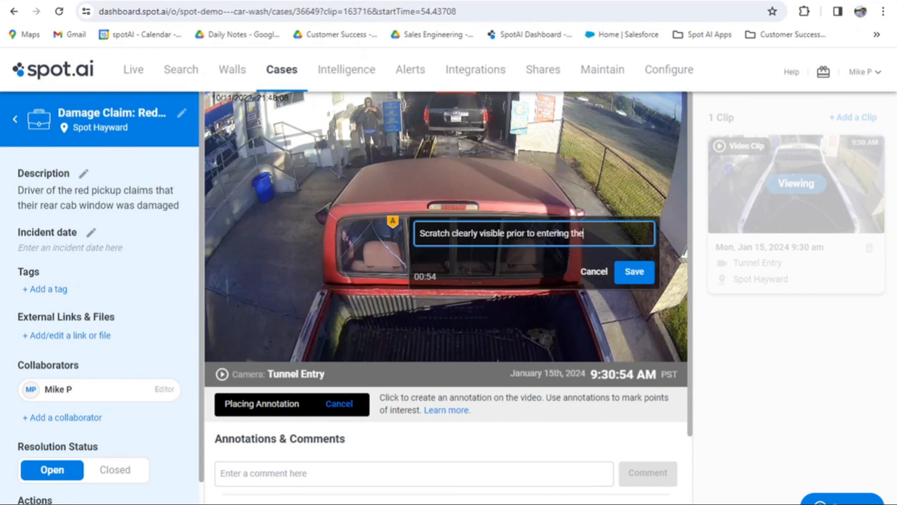
{"action": "left_click", "coordinate": [633, 272]}
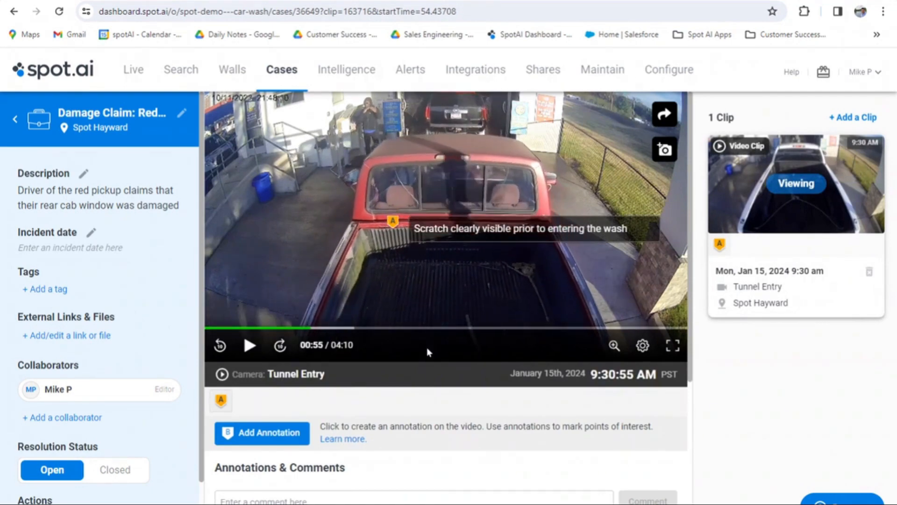
Return the video to the annotated scratch and review the options for sharing the case
{"action": "scroll", "coordinate": [427, 347], "scroll_direction": "down", "scroll_amount": 4}
{"action": "left_click", "coordinate": [340, 410]}
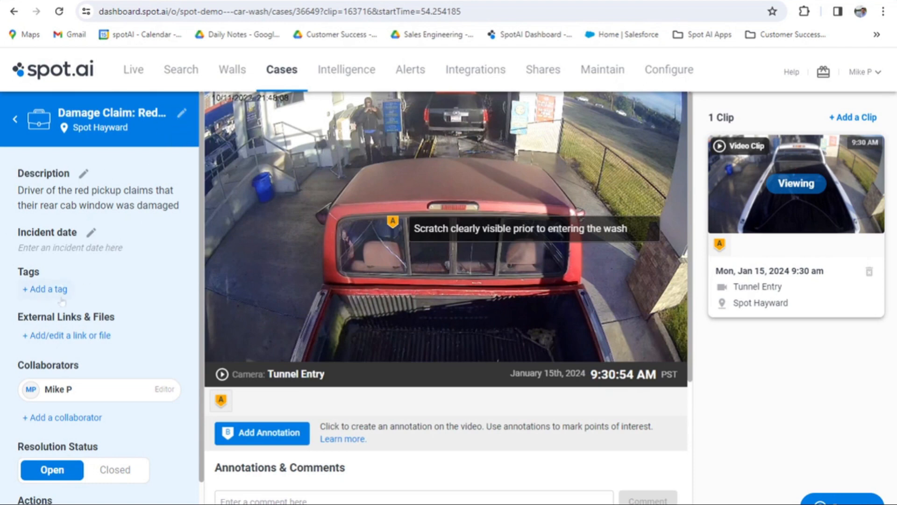
{"action": "scroll", "coordinate": [169, 259], "scroll_direction": "down", "scroll_amount": 1}
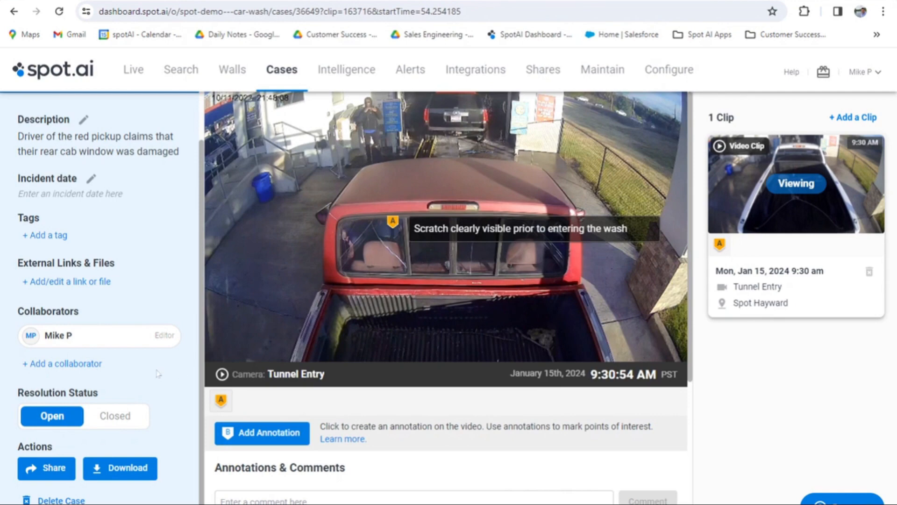
{"action": "left_click", "coordinate": [42, 469]}
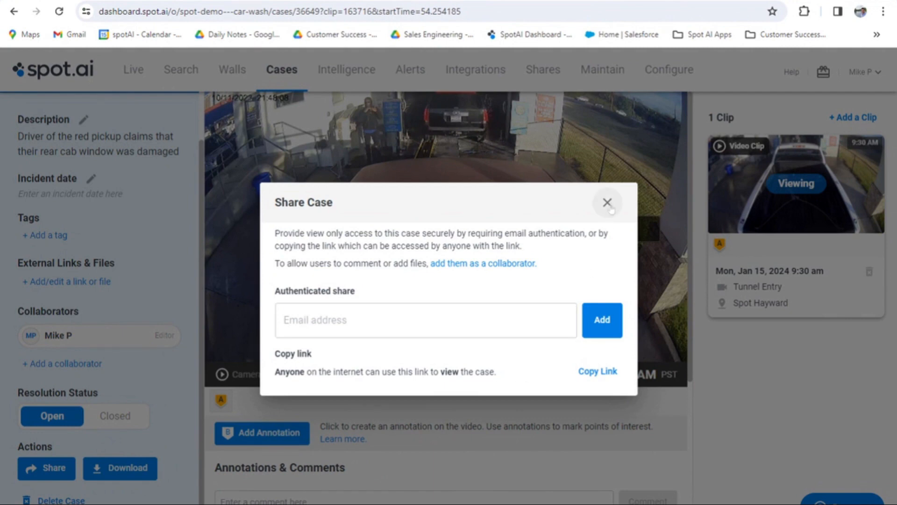
{"action": "left_click", "coordinate": [607, 203]}
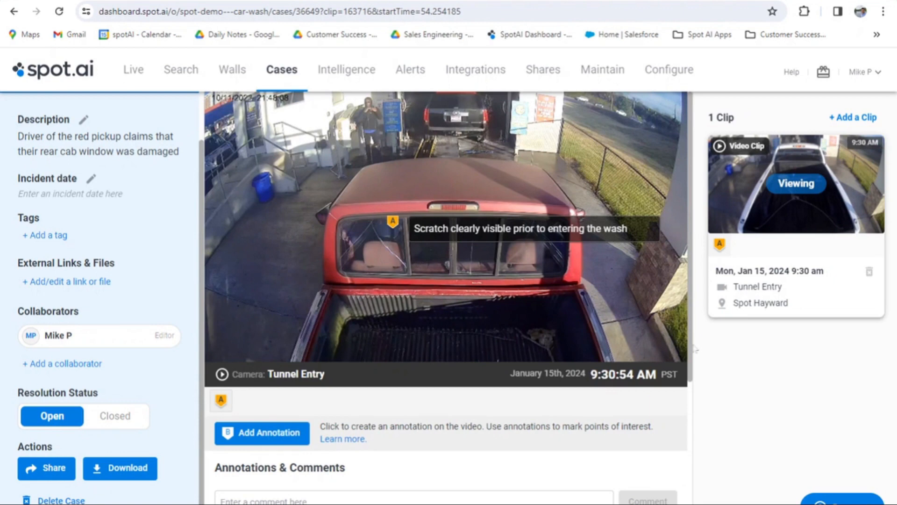
Open the video tutorials page from the help options
{"action": "left_click", "coordinate": [790, 71]}
{"action": "left_click", "coordinate": [722, 148]}
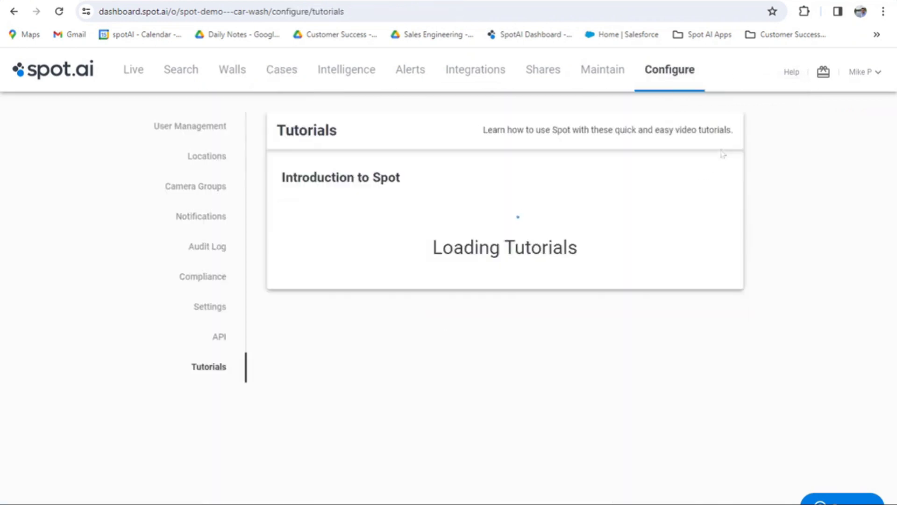